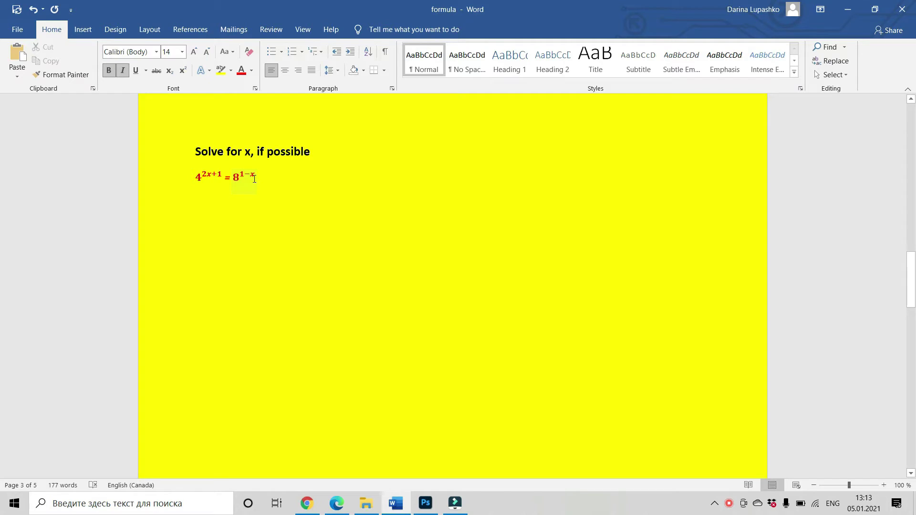
Paste the rule "If a^x = a^k then x = k" beside 4^(2x+1) = 8^(1−x).
click(246, 195)
text(If ax = ak then x = k)
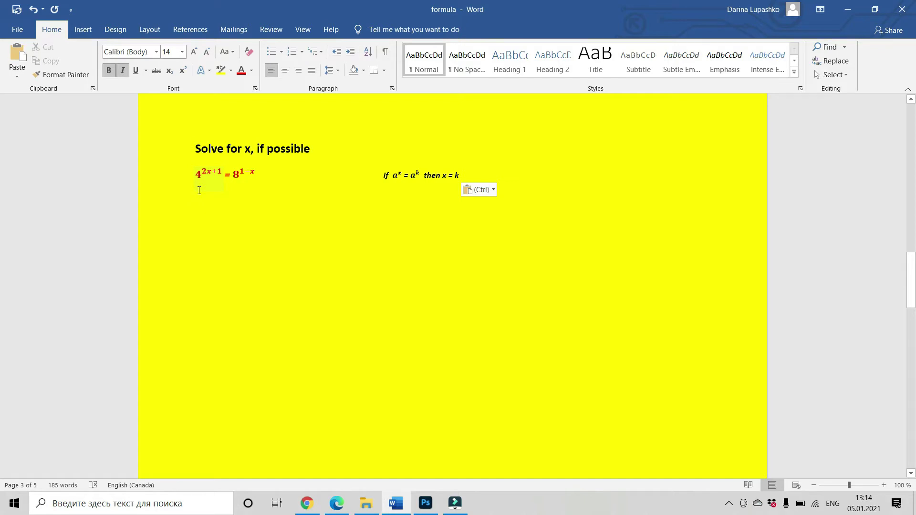
Add the base-2 rewrites, then 4x+2 = 3-3x, and 7x=1 with x=1/7 beside it.
text((2^2)^(2x+1)/)
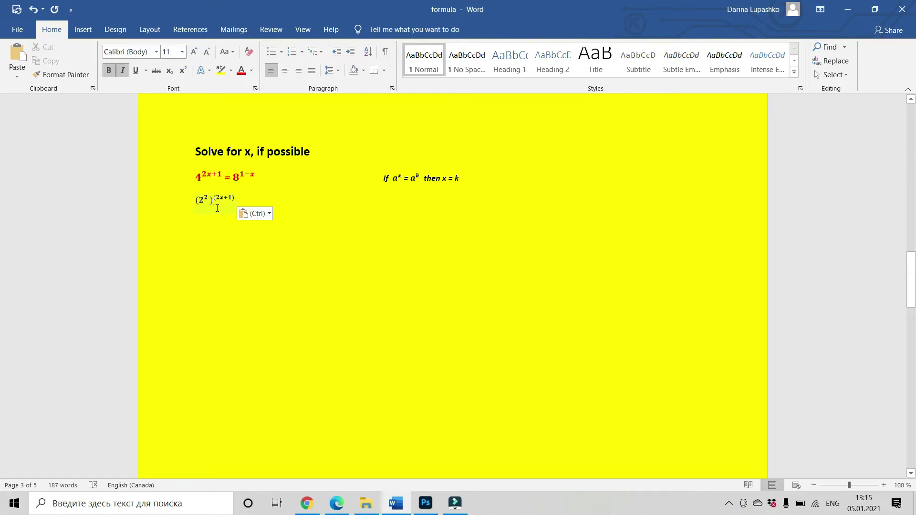
text(=)
text((2^3)^(1−x))
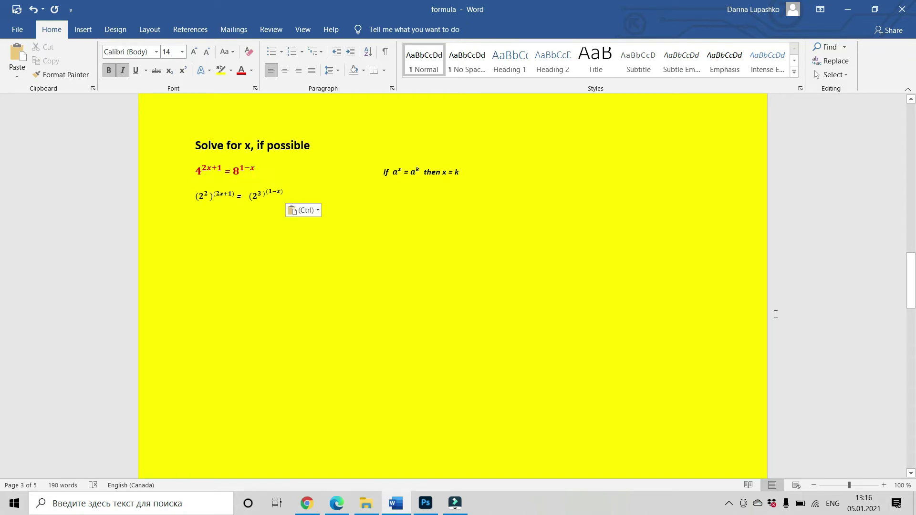
text(2^(2*(2x+1)) = 2^(3*(1−x)))
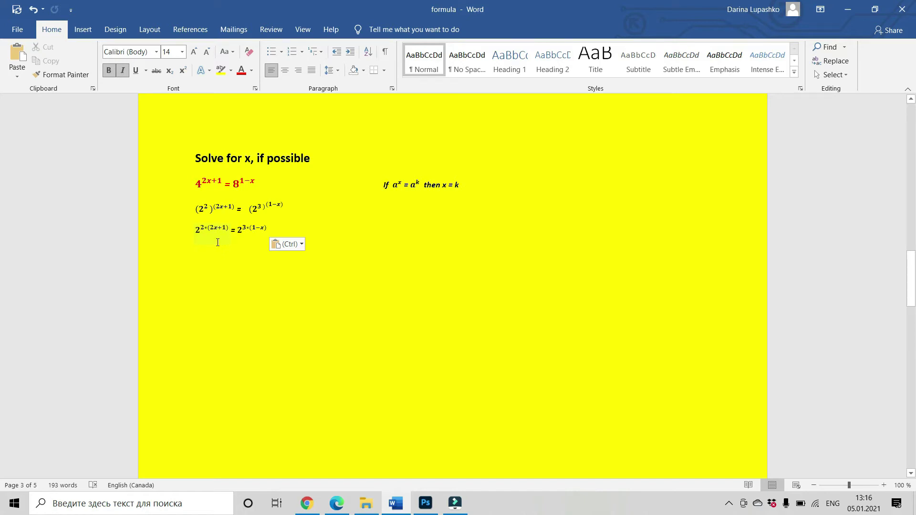
text(4x+2 = 3-3x)
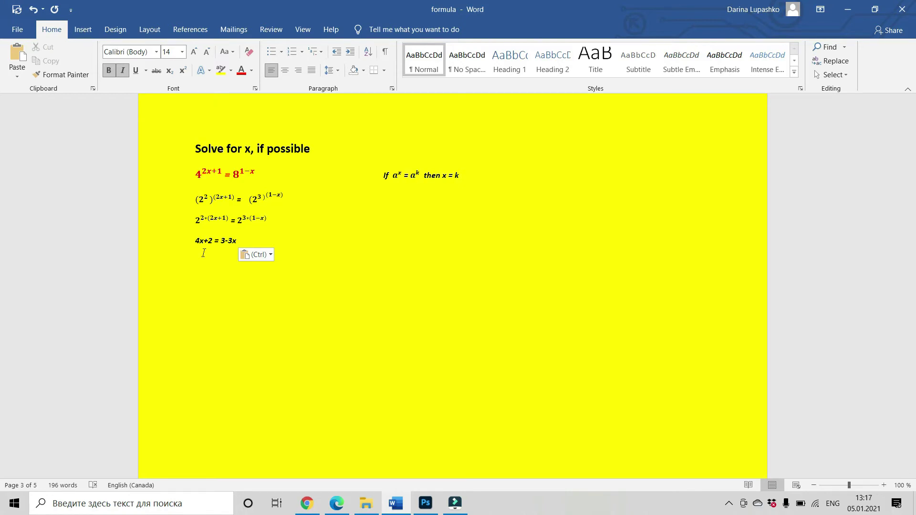
text(7x=1     x=1)
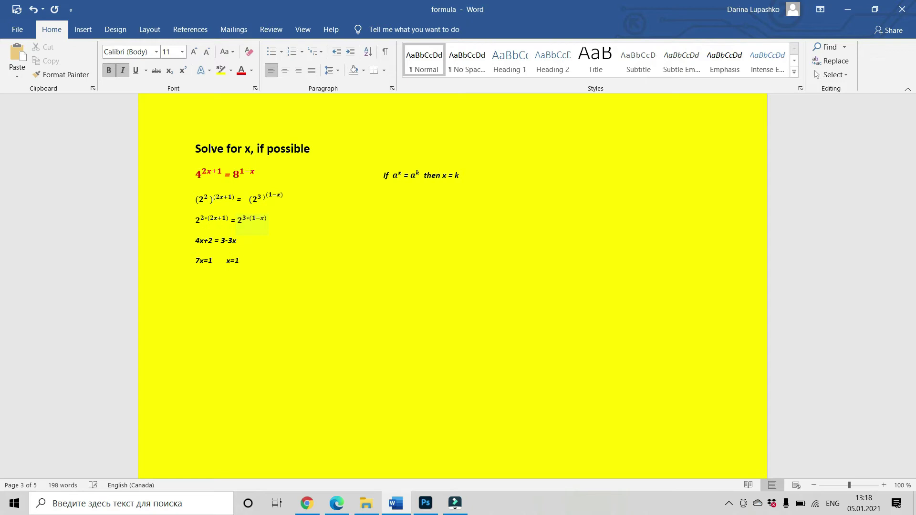
text(/7)
Colour x=1/7 red and paste the equation 9^(2−x) = (1/3)^(2x+1) on the line below.
drag(247, 262, 229, 265)
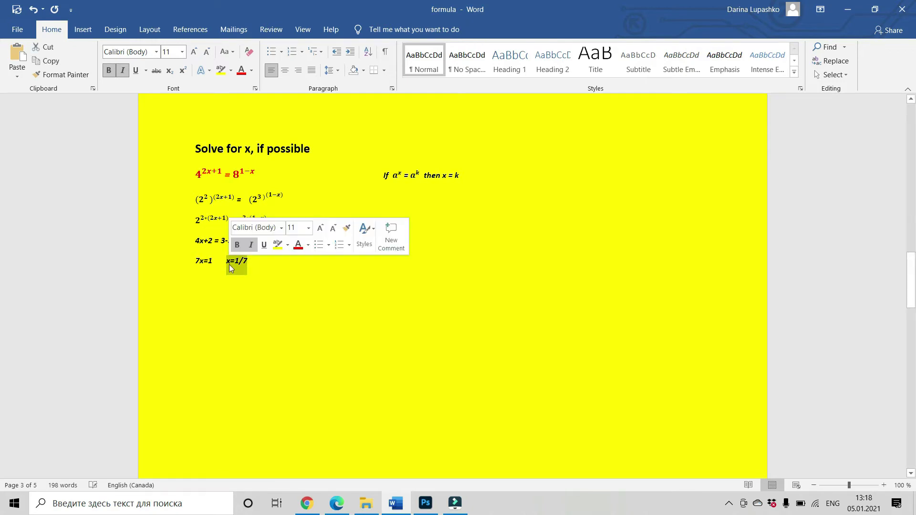
click(197, 281)
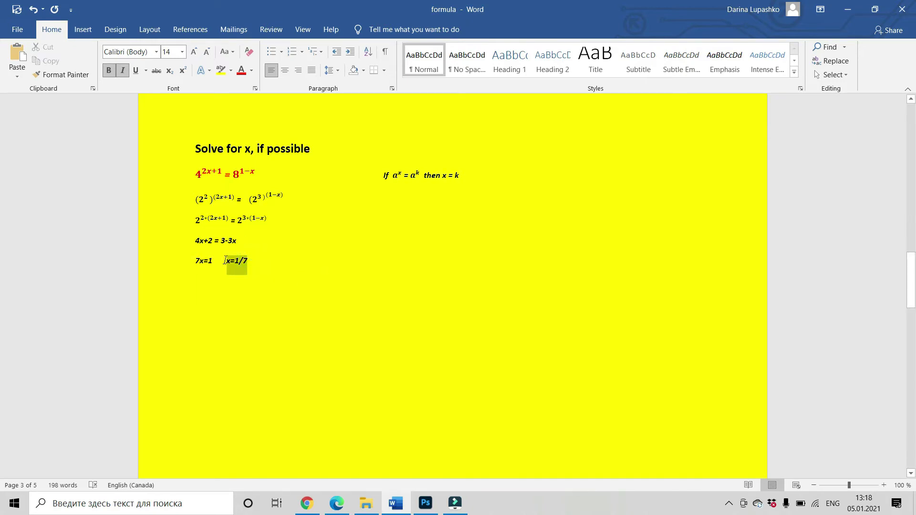
drag(225, 261, 248, 262)
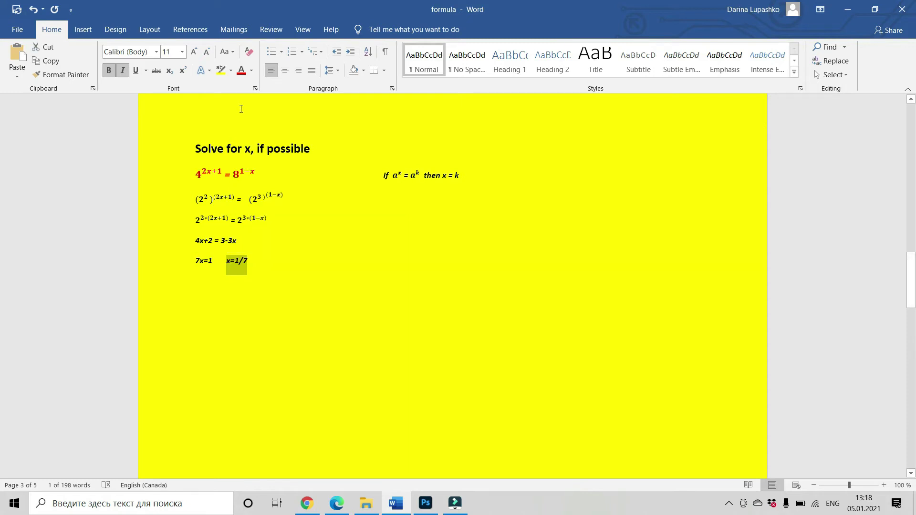
click(240, 67)
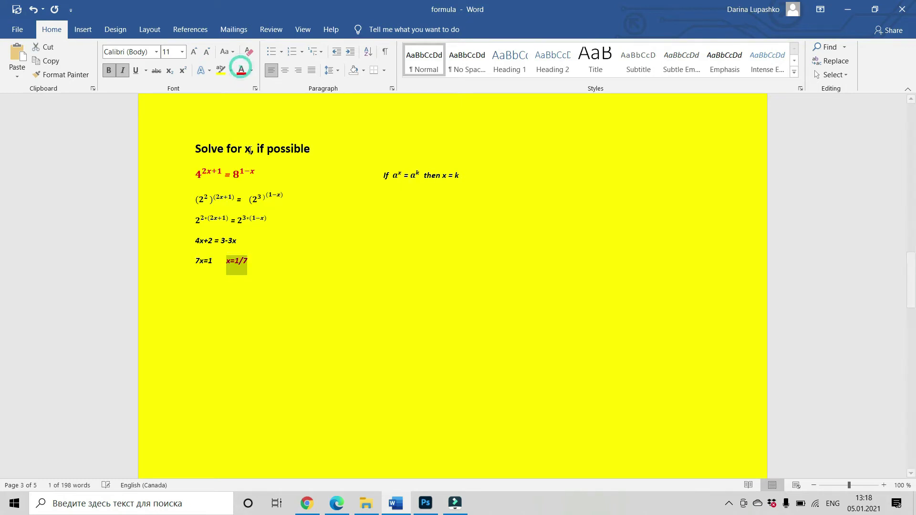
click(210, 313)
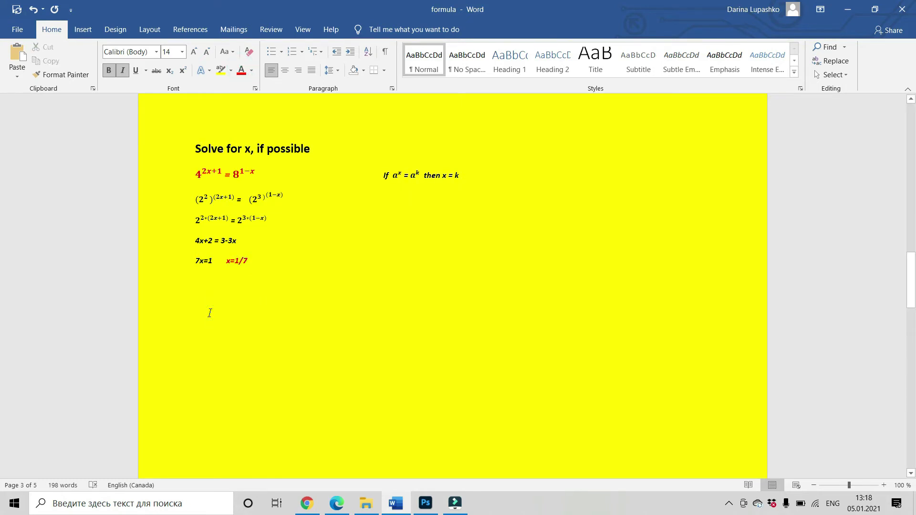
key(ctrl+v)
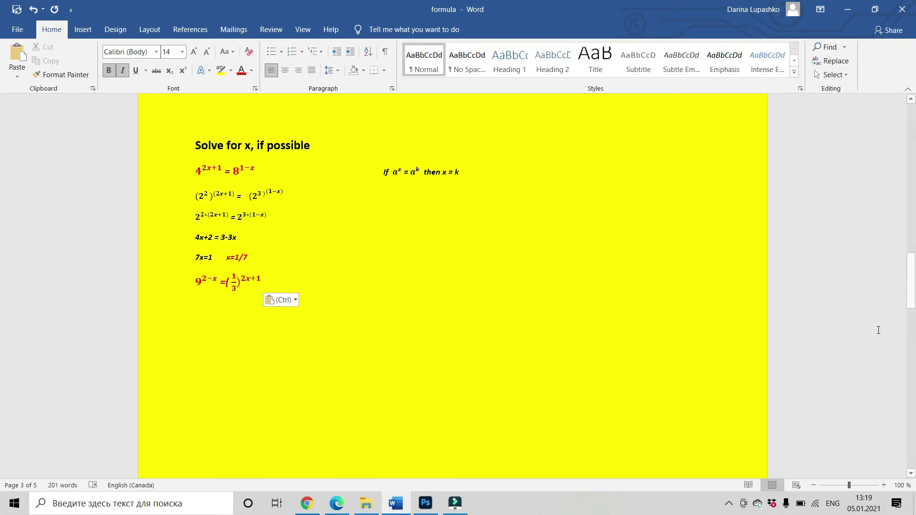
Add the base-3 form, the multiplied-exponent line and 4-2x = -2x-1 under the second equation.
text((32)2−x =( 3−1)2x+1)
key(Return)
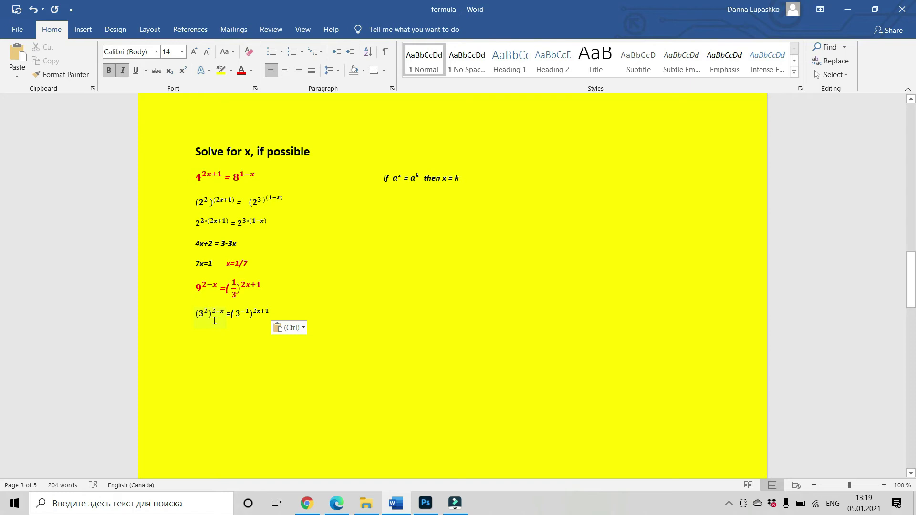
key(ctrl+z)
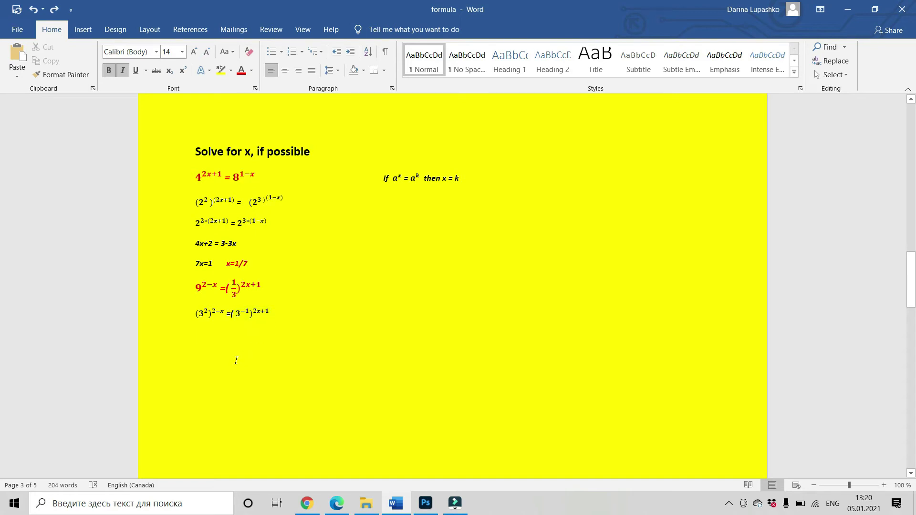
key(Return)
text(32∗(2−x) = 3(−1)∗(2x+1))
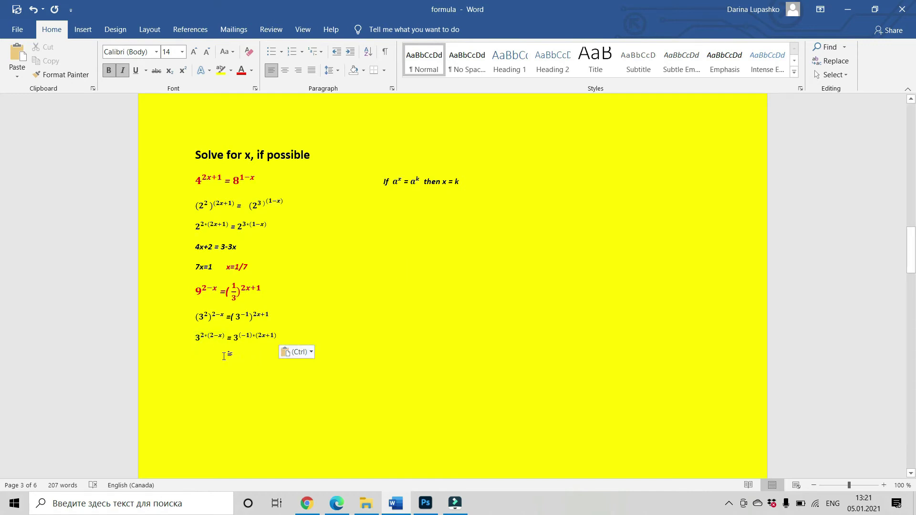
text(4-2x = -2x-1)
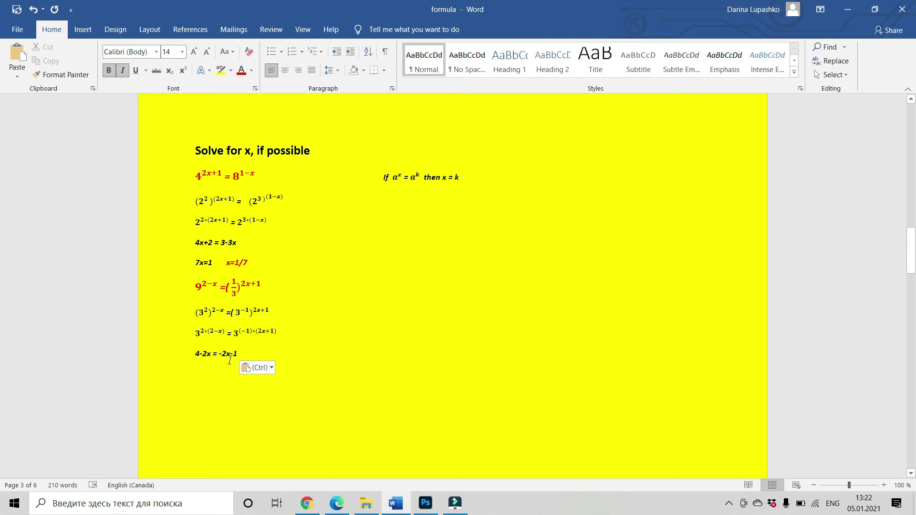
Type 5 = 0, then paste the third equation 2^x * 8^(1−x) = 1/4 below it.
click(197, 374)
text(5 =)
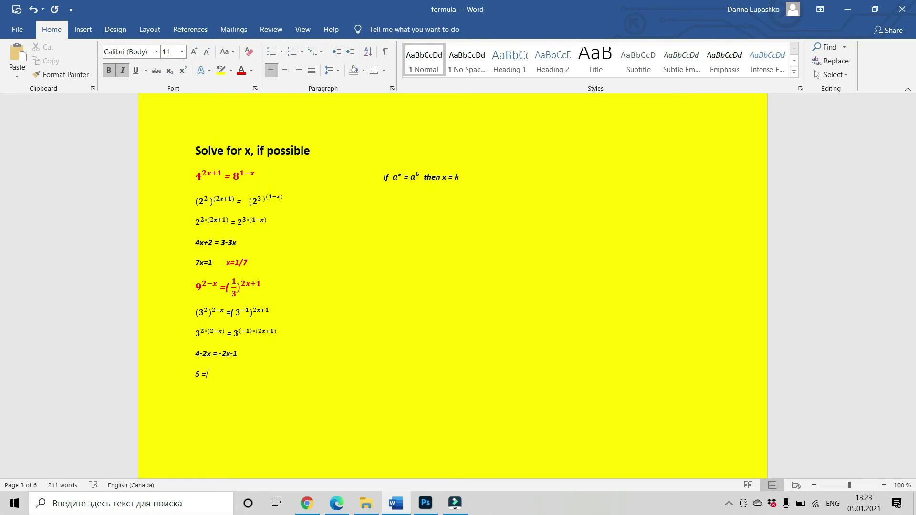
text( 0)
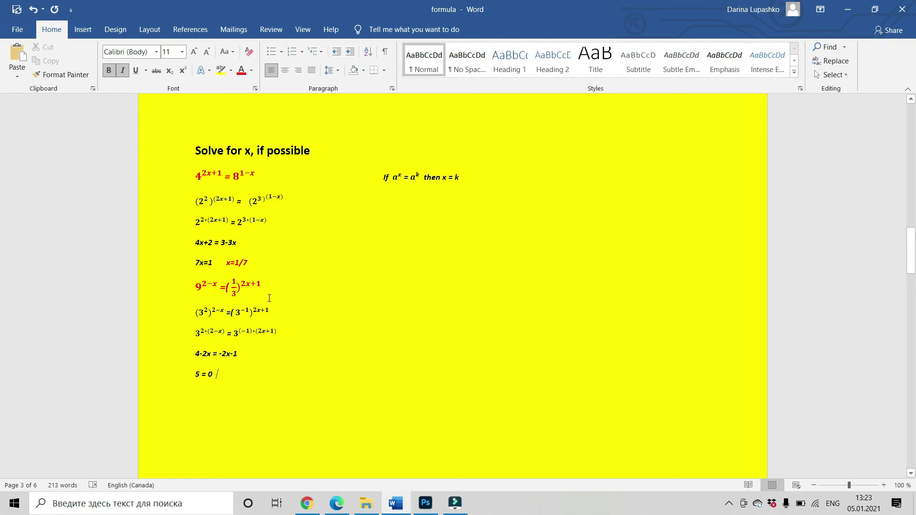
click(196, 394)
key(ctrl+v)
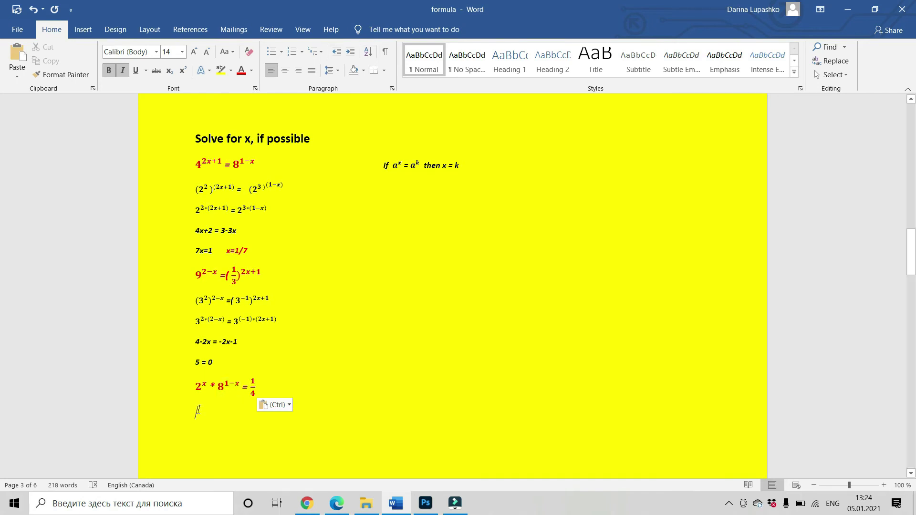
Add the base-2 lines 2^x*(2³)^(1−x) = 2^−2 and 2^(x+3−3x) = 2^−2.
click(323, 413)
key(Up)
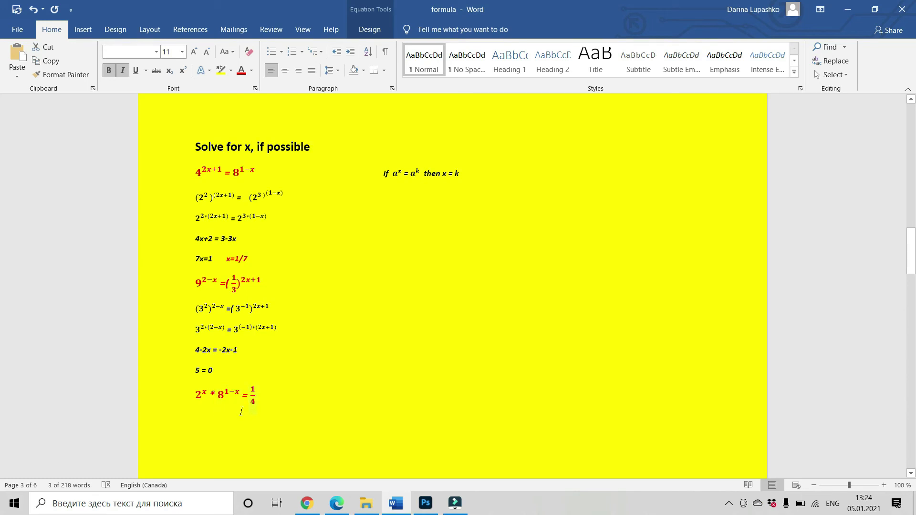
click(195, 419)
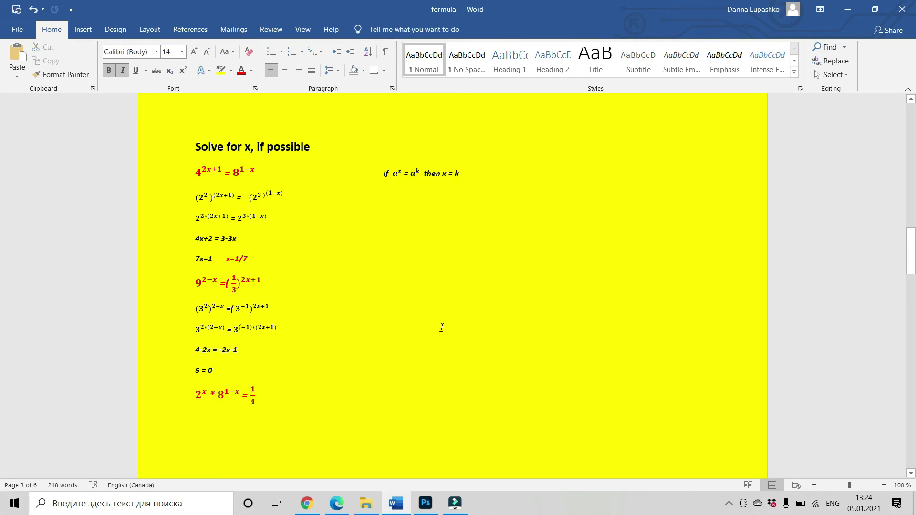
key(ctrl+v)
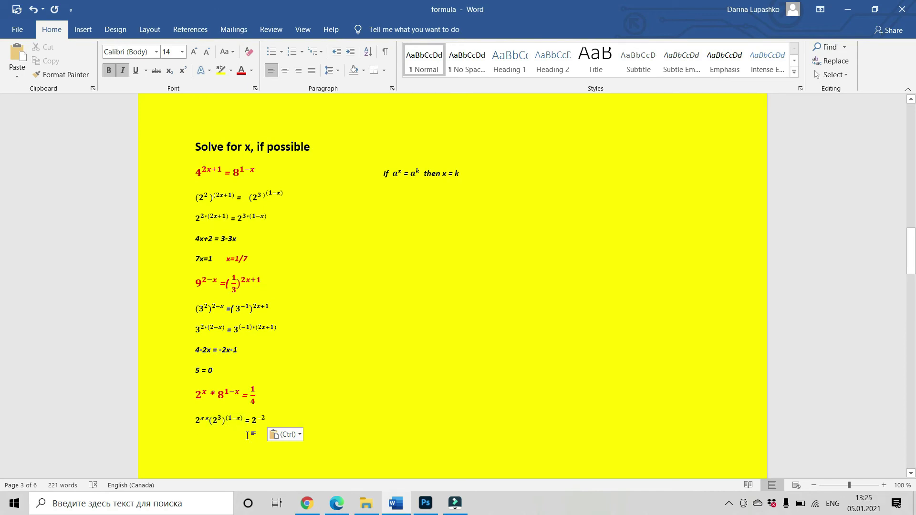
click(299, 447)
text(2^(x+3−3x) = 2^(−2))
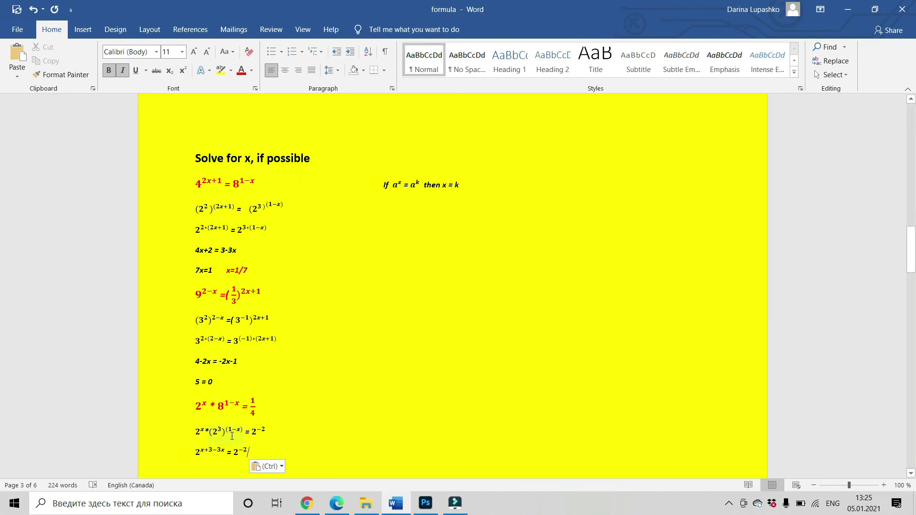
text(/)
Finish with 3-2x = -2, then 2x = 5 and x = 2½ on one line.
click(243, 465)
scroll(377, 186, down, 1)
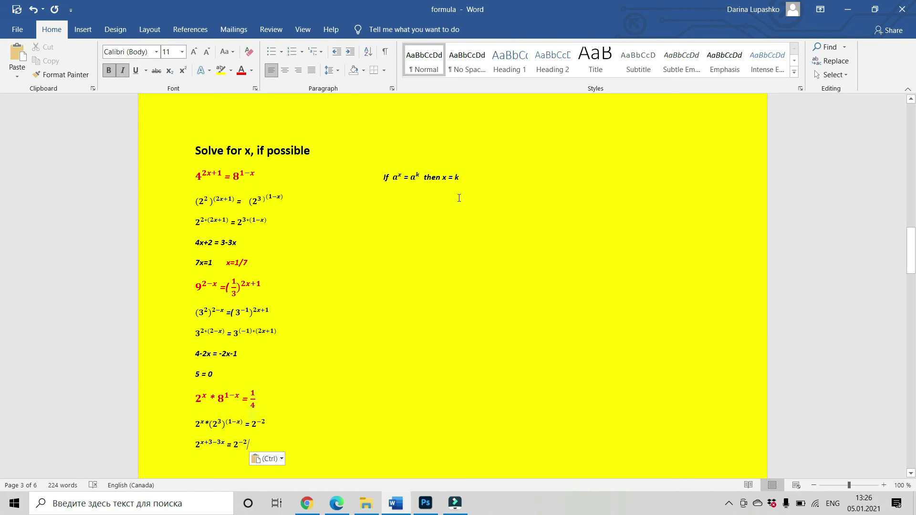
click(392, 334)
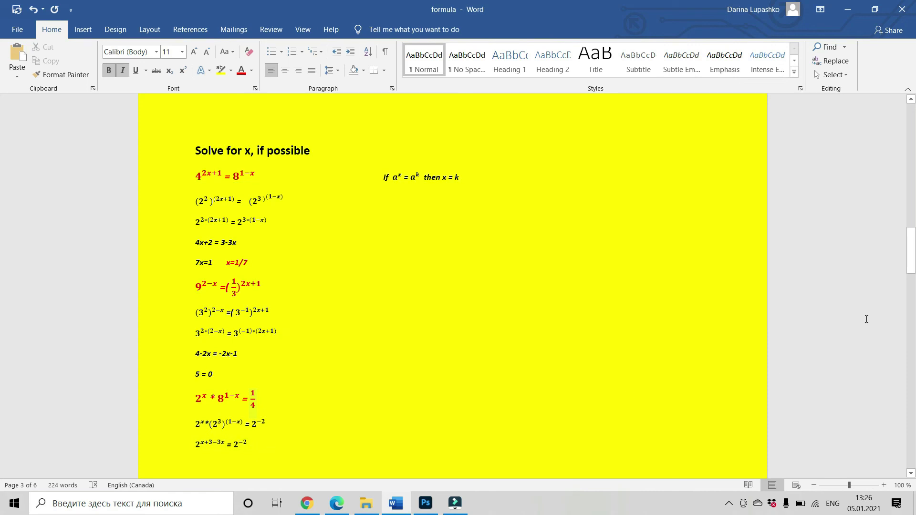
text(3-2x = -2)
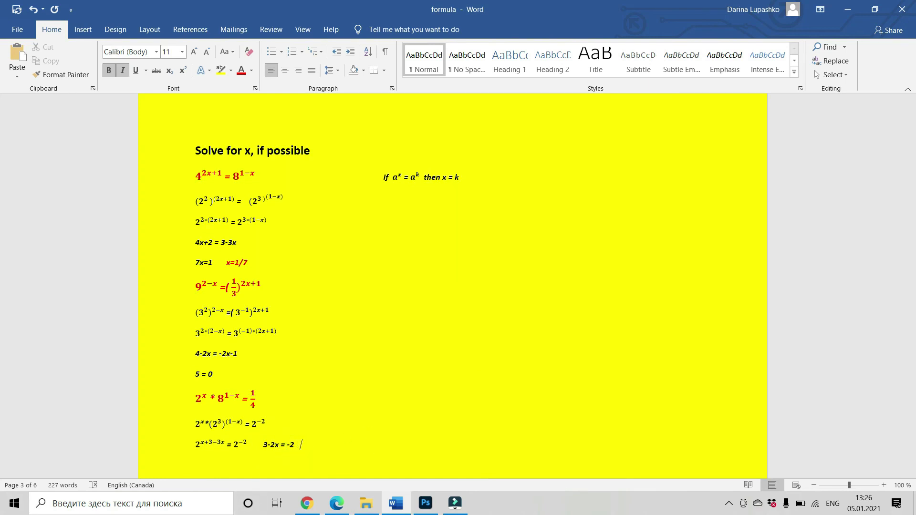
text(2x = 5)
key(Tab)
text(x =)
key(ctrl+v)
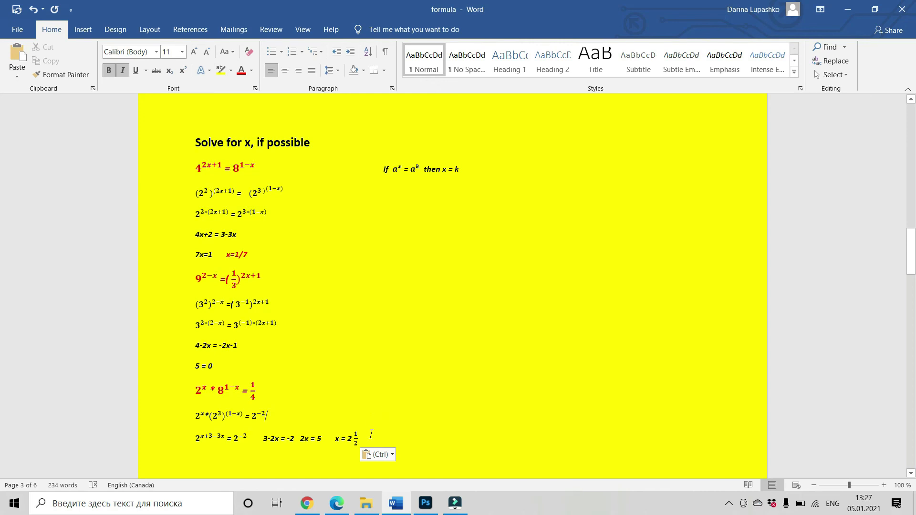
Turn the third problem's answer 2½ red.
drag(369, 439, 354, 439)
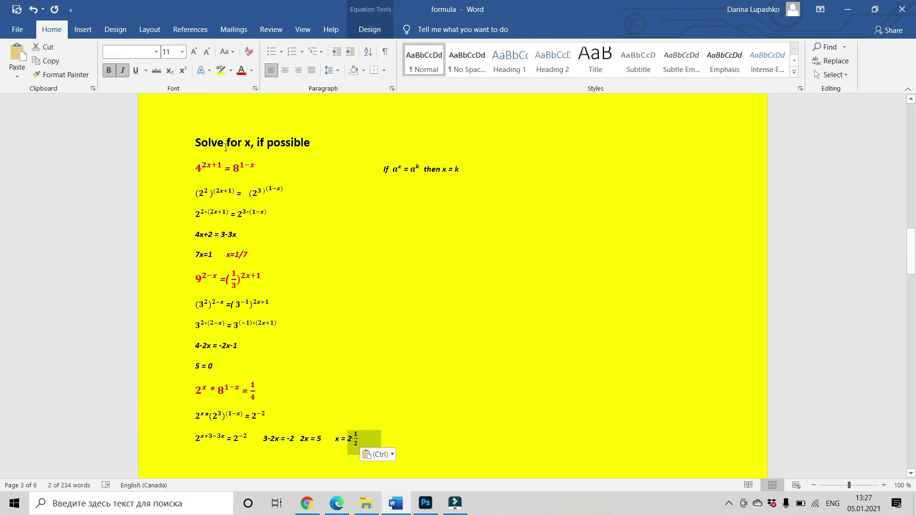
click(242, 71)
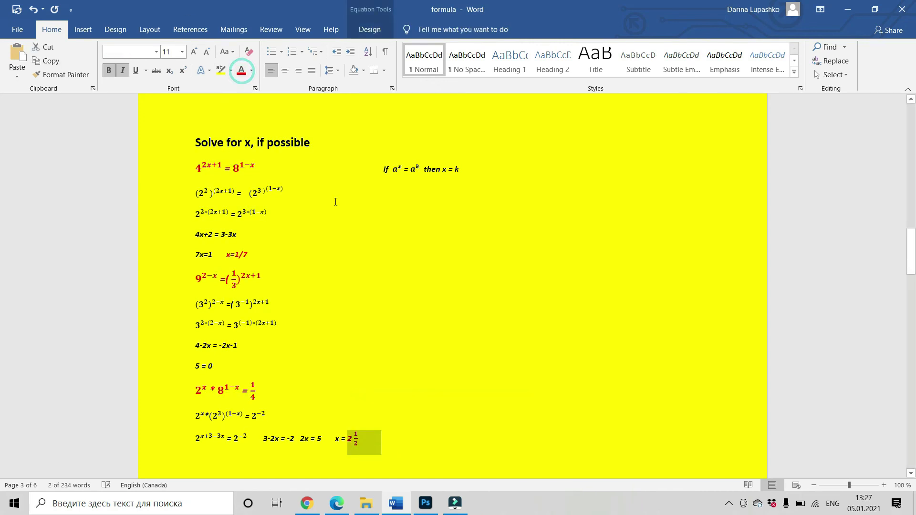
click(539, 372)
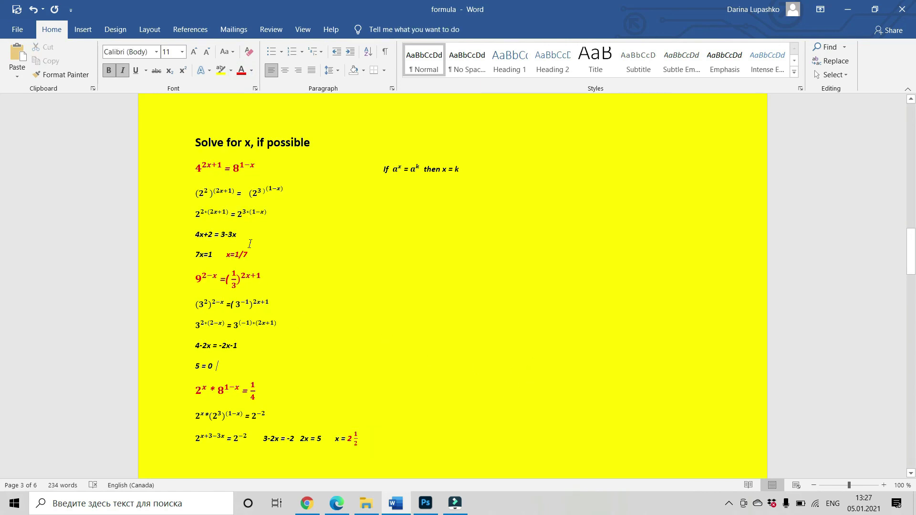